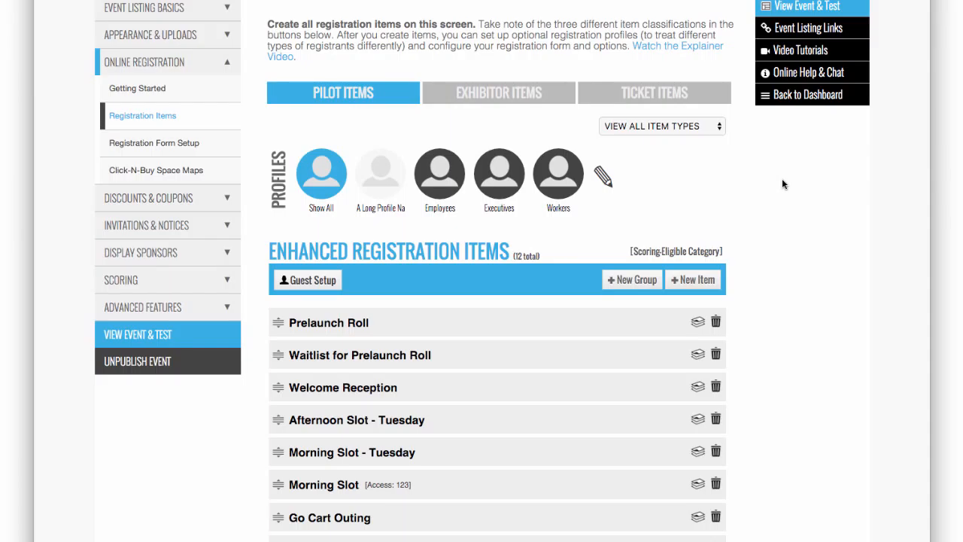
- Add an enhanced registration group named Monday that requires a minimum of 1 item
scroll(782, 183, down, 3)
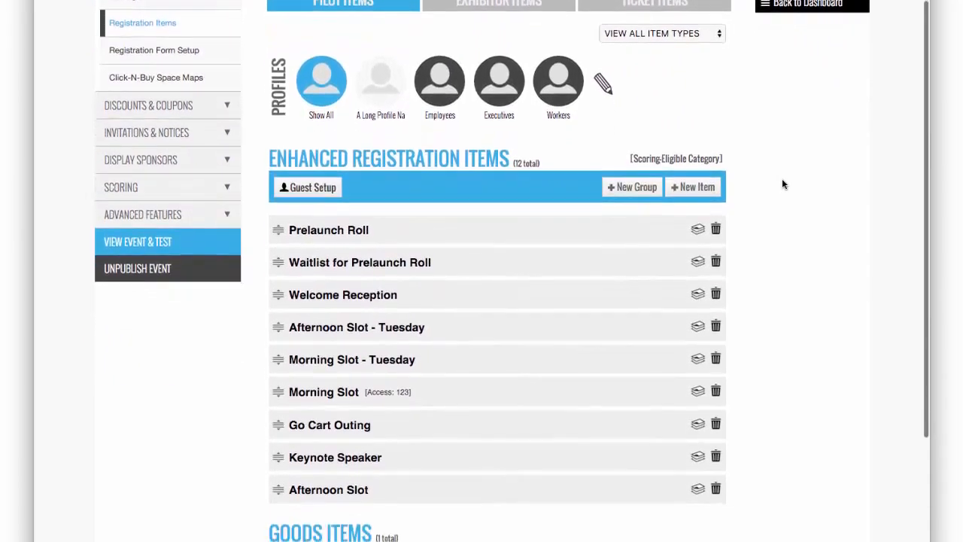
scroll(783, 184, down, 2)
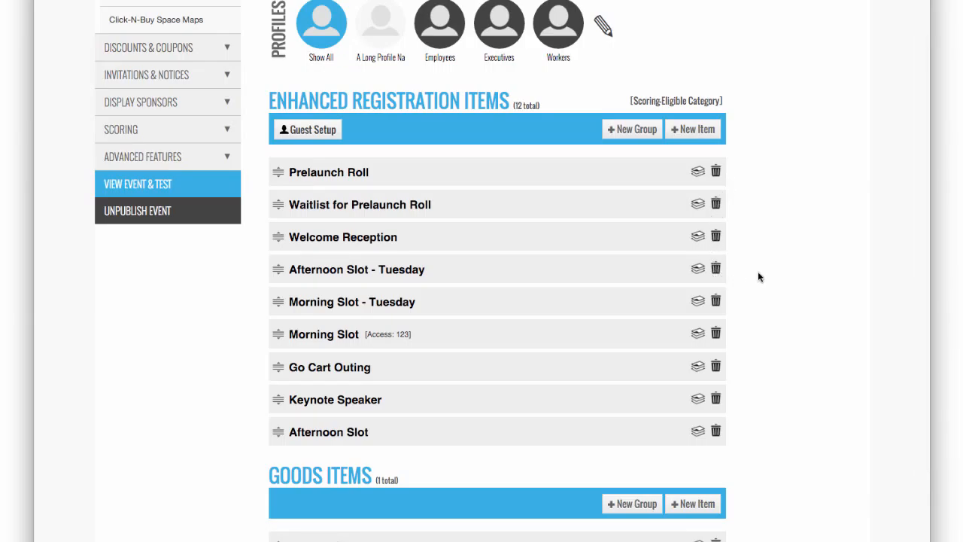
scroll(760, 276, down, 2)
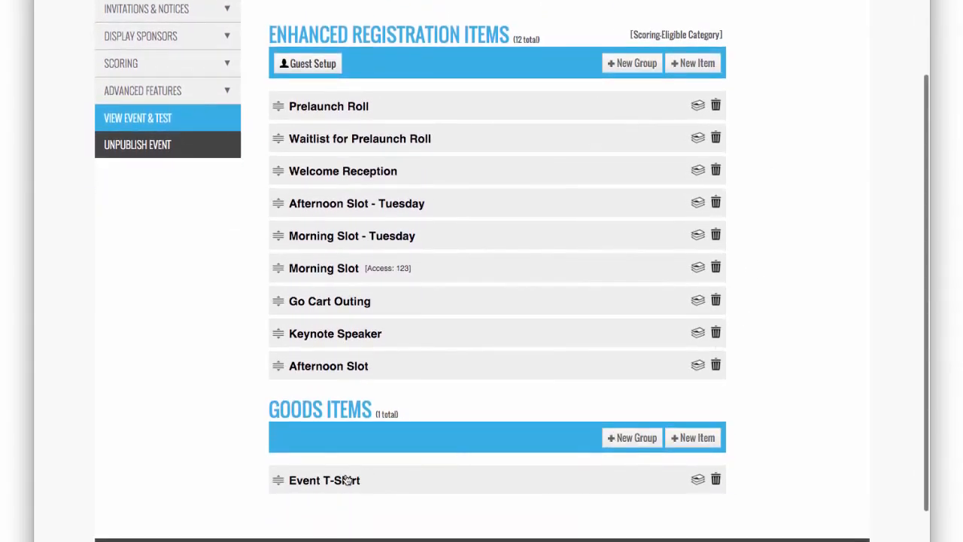
scroll(797, 196, up, 5)
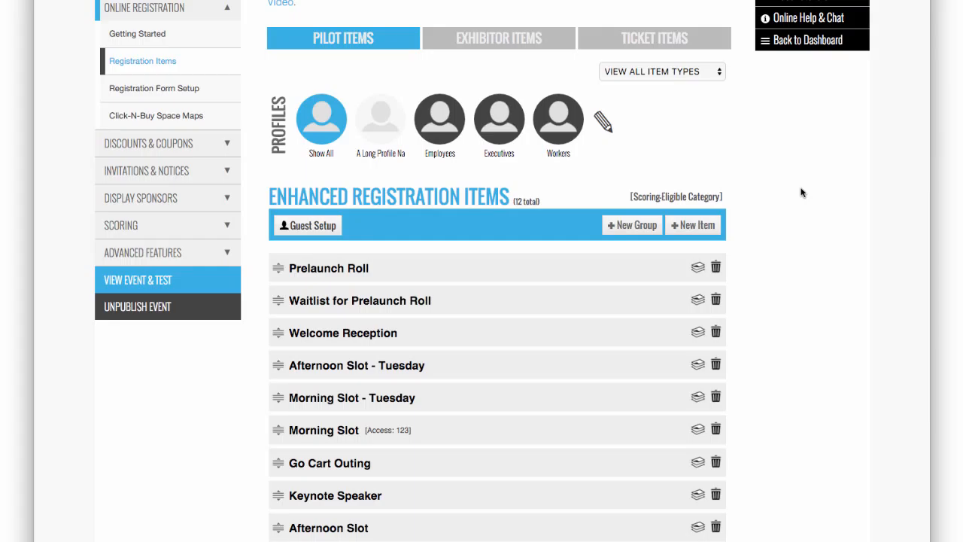
scroll(802, 193, down, 2)
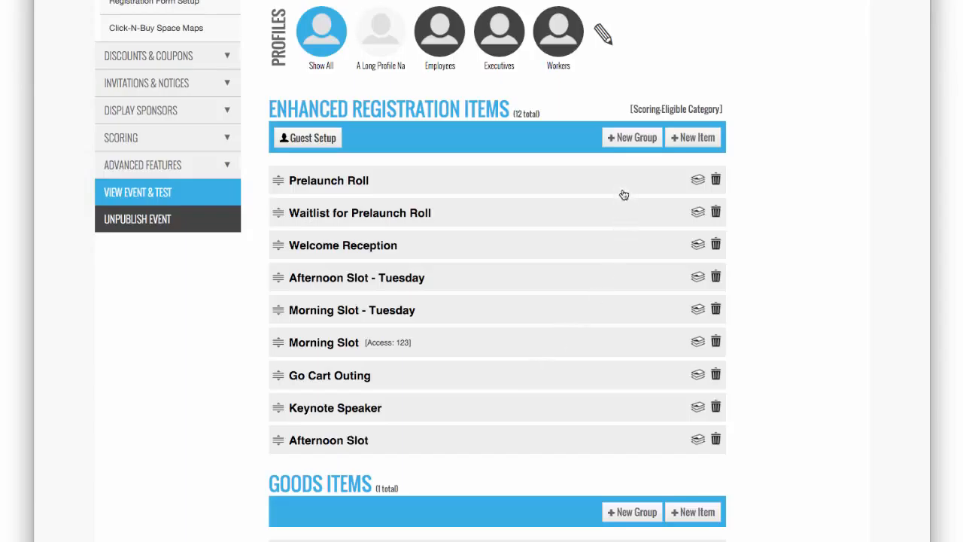
click(630, 140)
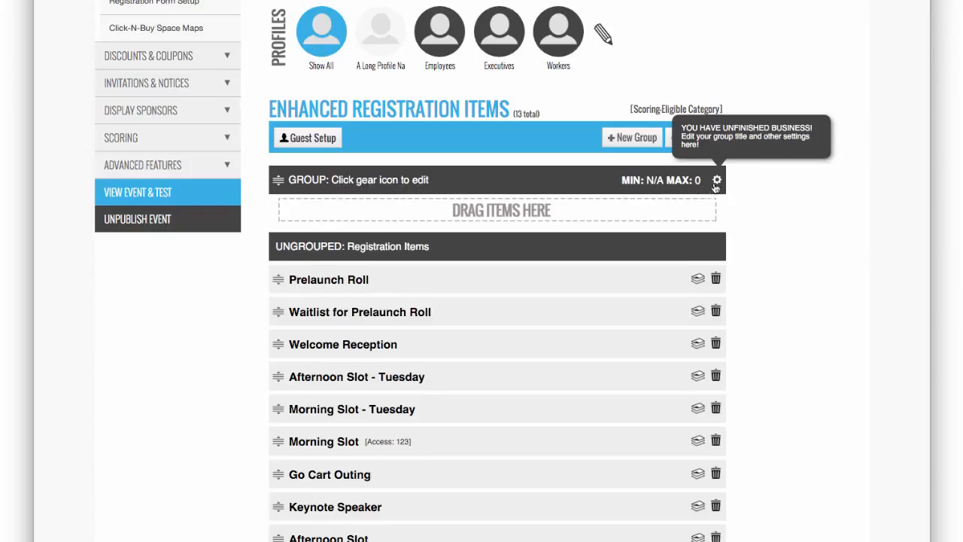
click(717, 180)
drag(616, 212, 465, 210)
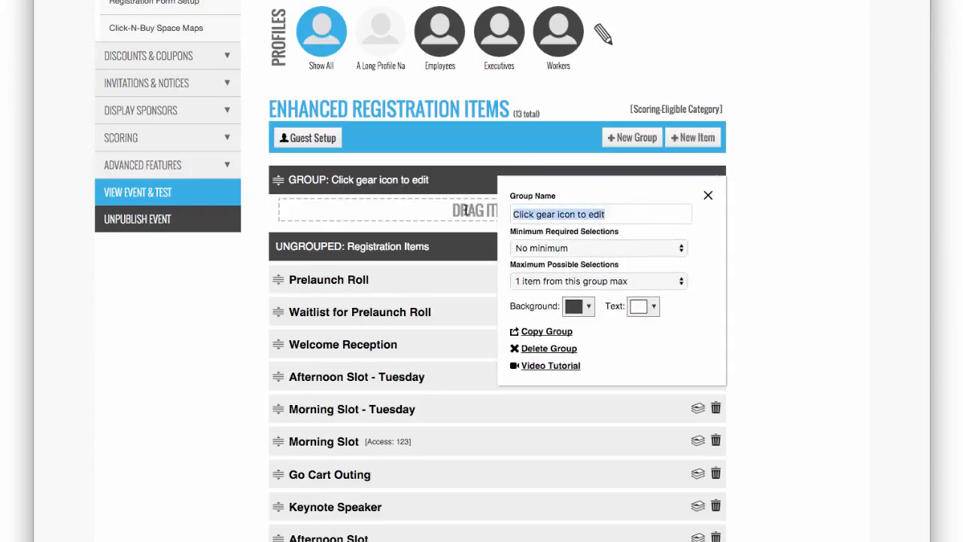
text(Monday)
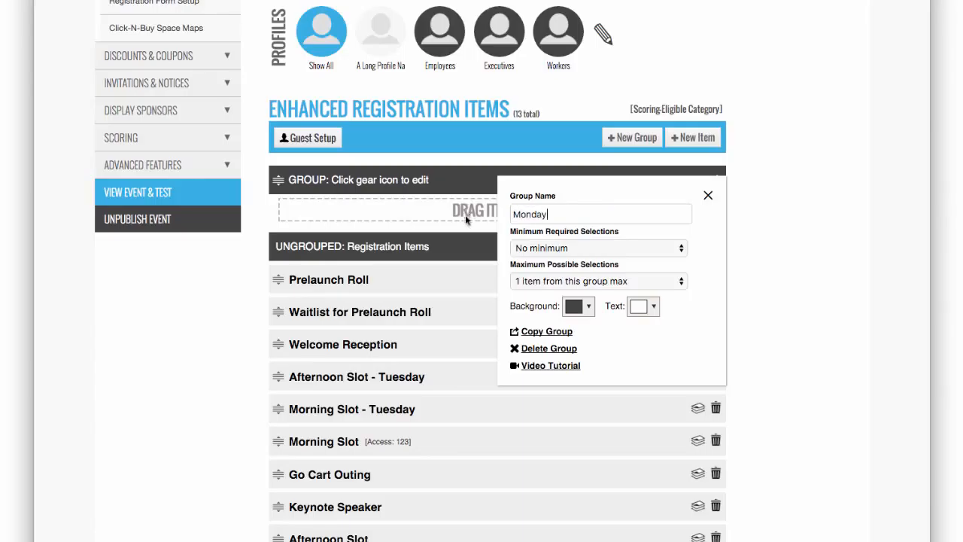
click(538, 247)
click(538, 260)
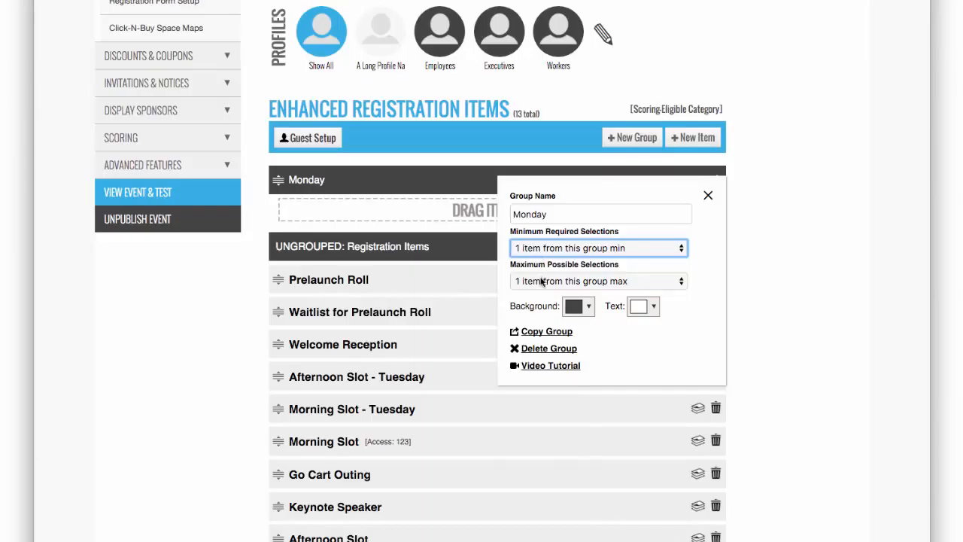
click(708, 194)
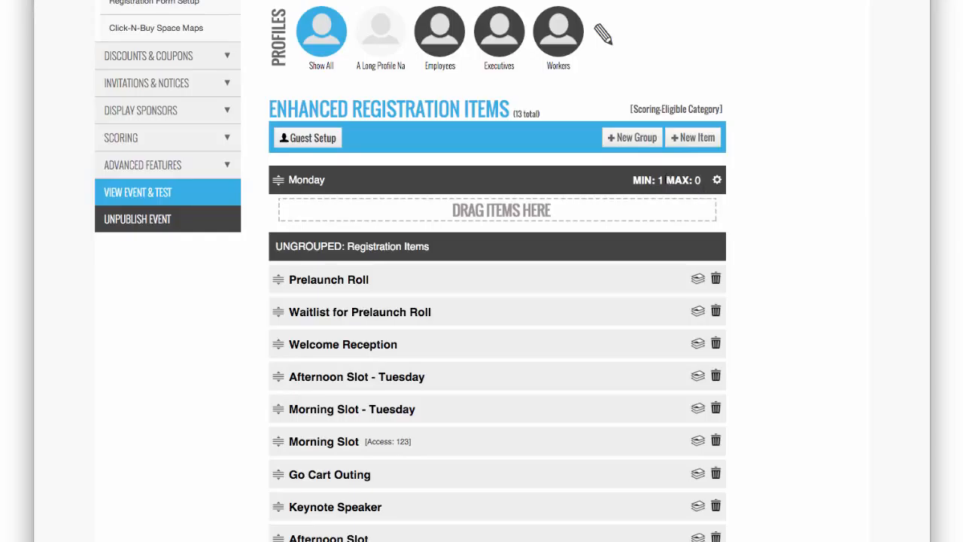
- Add another enhanced registration group named Tuesday, with at least 1 item required from it
click(629, 138)
click(717, 180)
drag(620, 215, 510, 214)
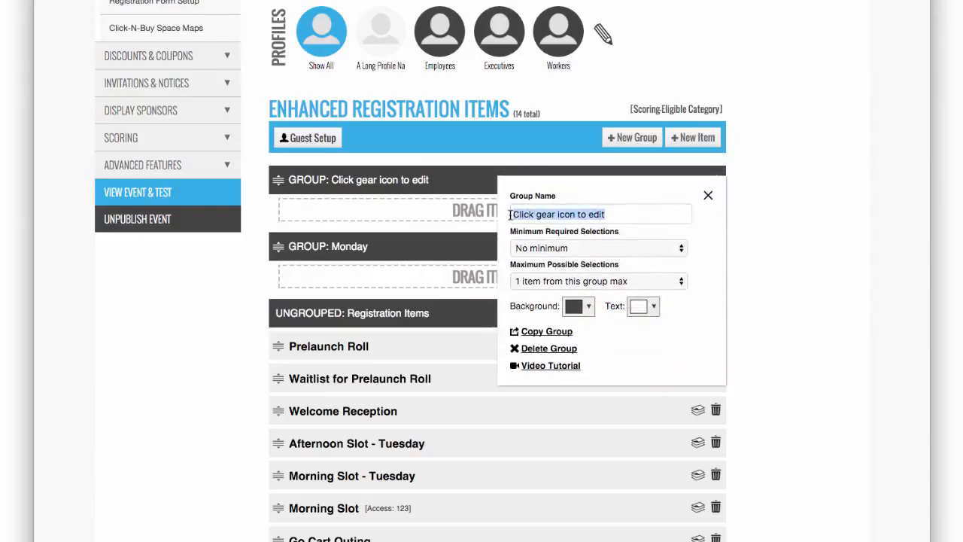
text(Tuesday)
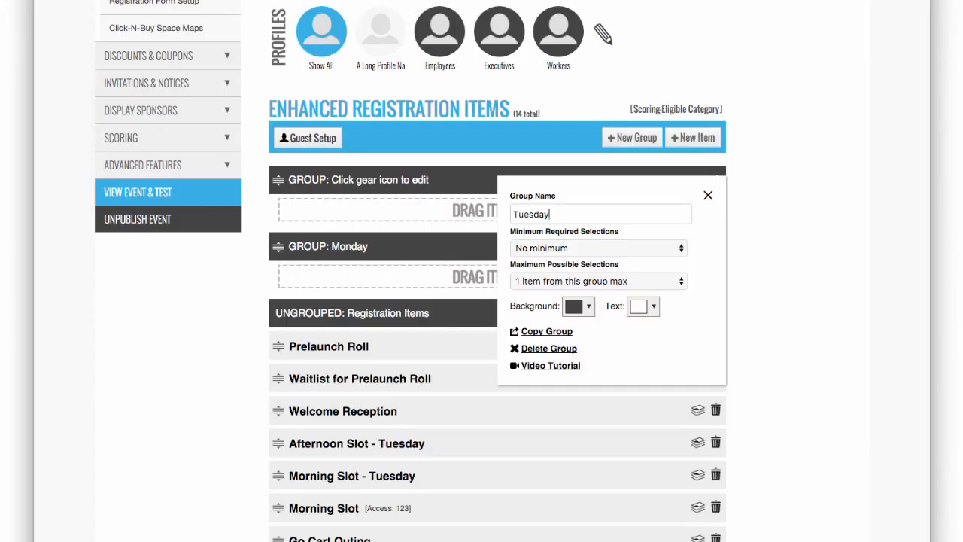
click(548, 248)
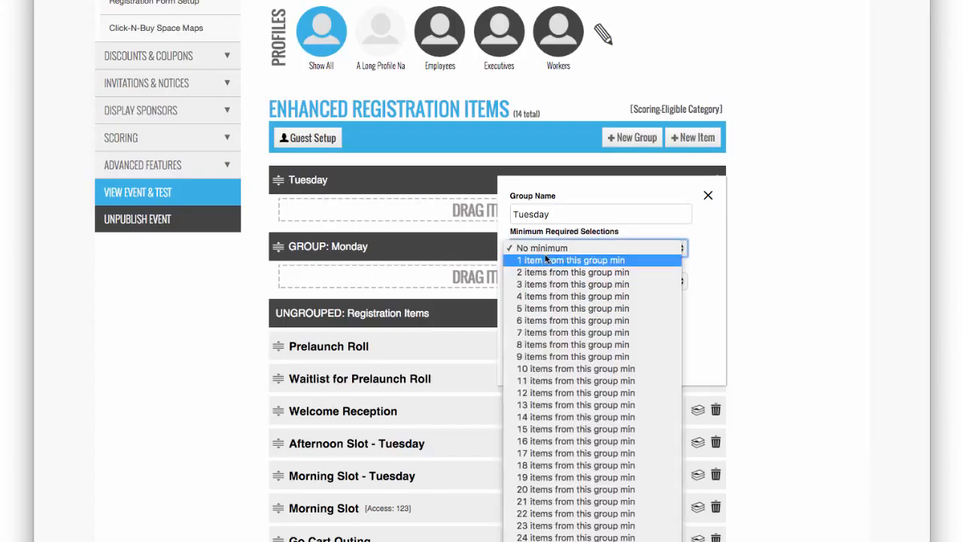
click(548, 260)
click(708, 195)
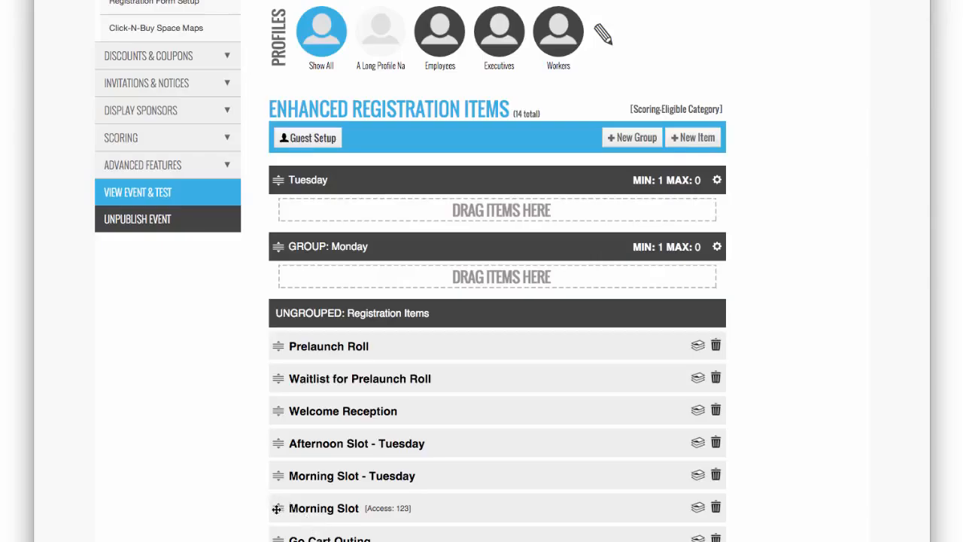
- Sort the four morning and afternoon slots into their matching Monday and Tuesday groups, and place the Monday group above Tuesday
drag(277, 509, 275, 278)
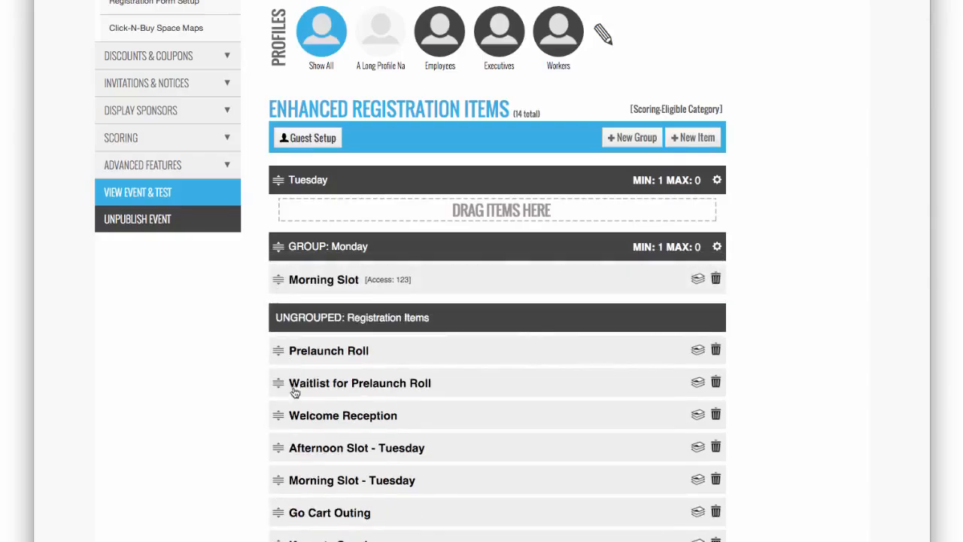
drag(277, 539, 275, 307)
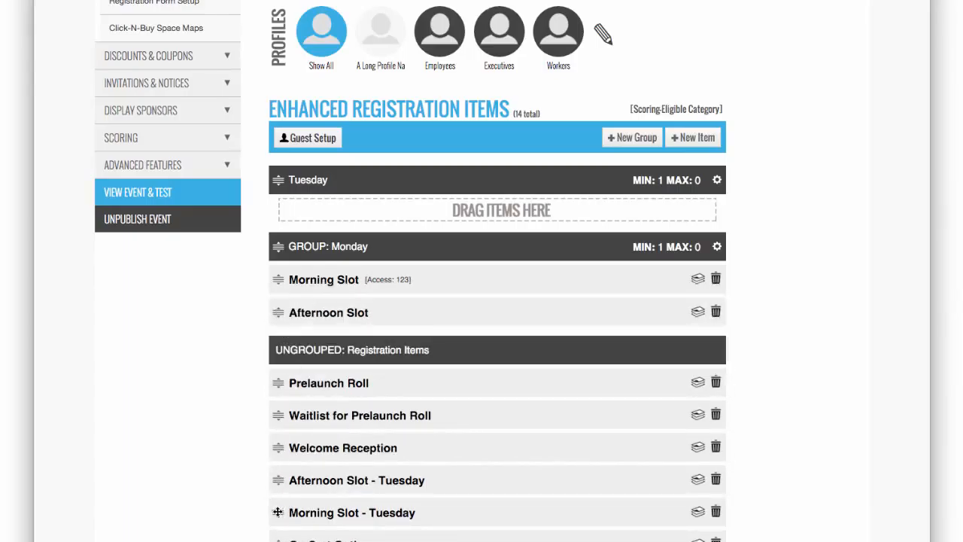
drag(277, 513, 279, 213)
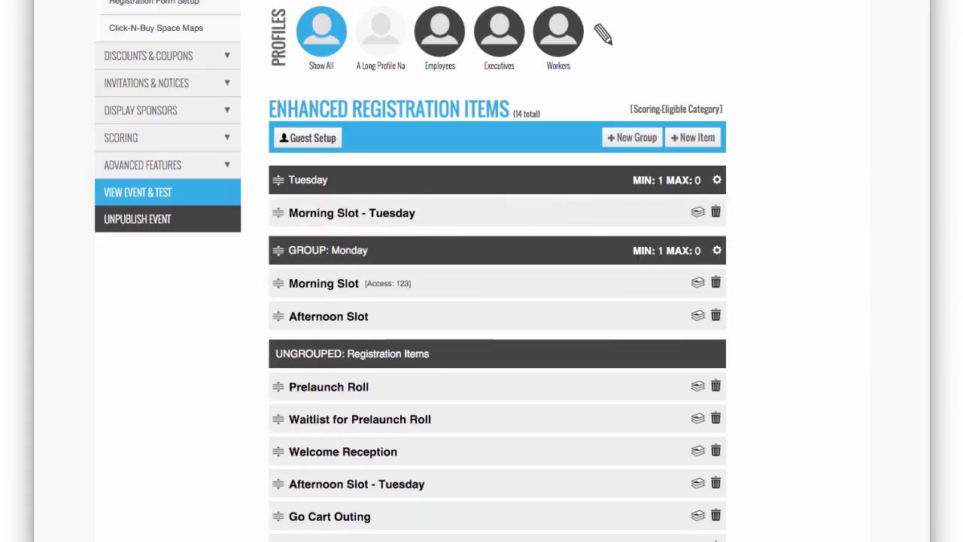
drag(278, 484, 282, 241)
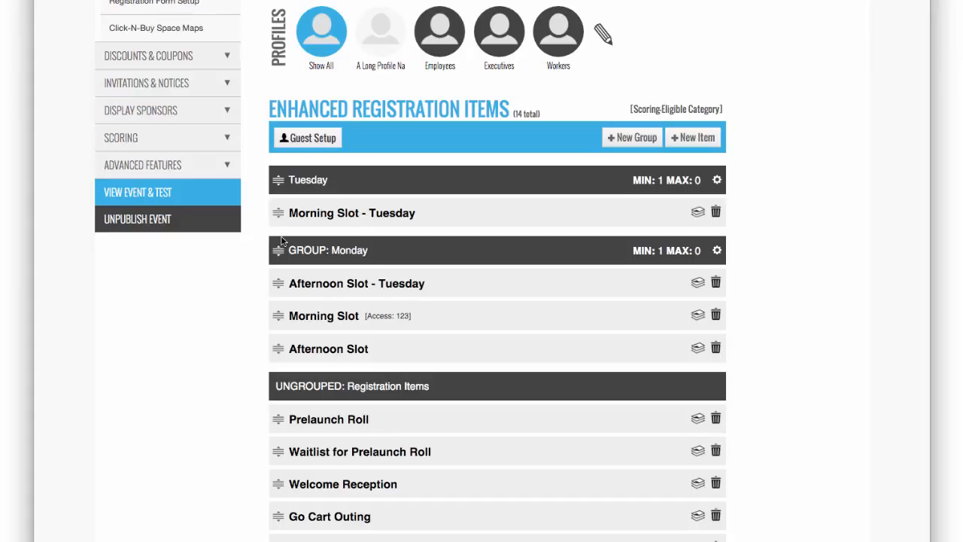
drag(278, 284, 279, 227)
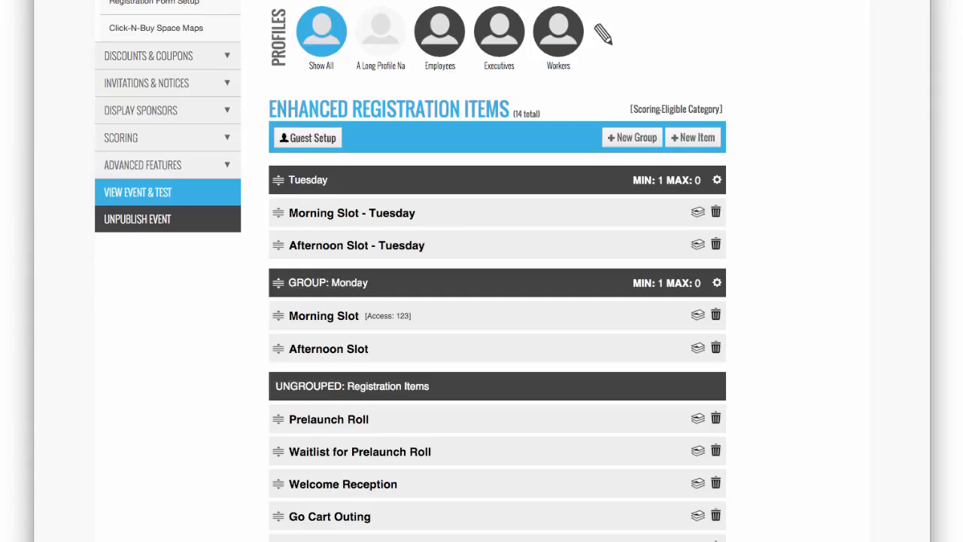
drag(277, 283, 275, 178)
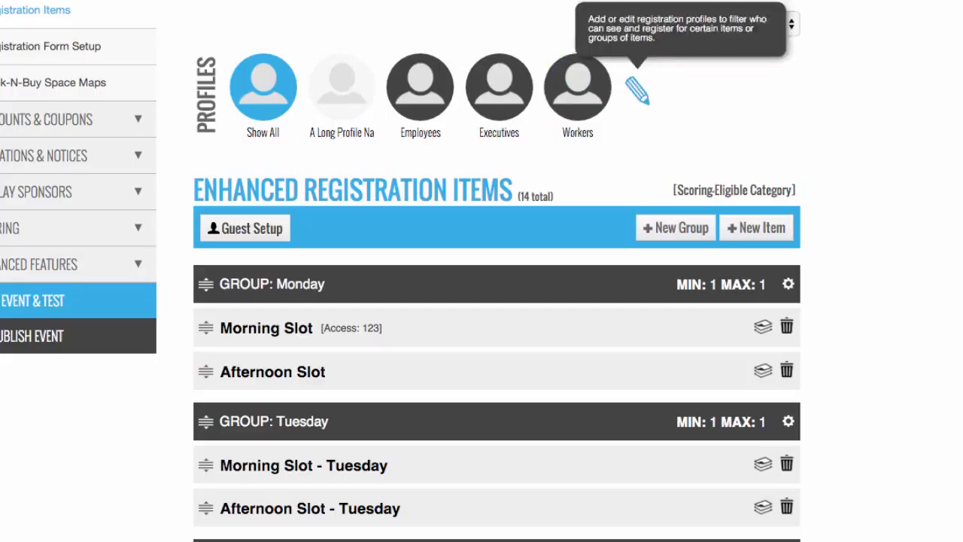
- In the registration profiles, include all Monday and Tuesday morning and afternoon slots for the Employees profile
click(639, 88)
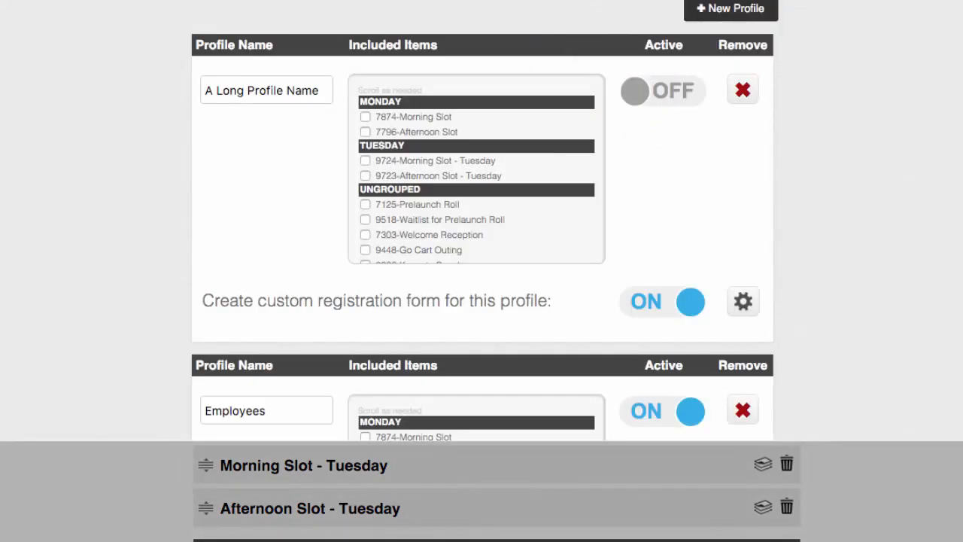
scroll(482, 301, down, 4)
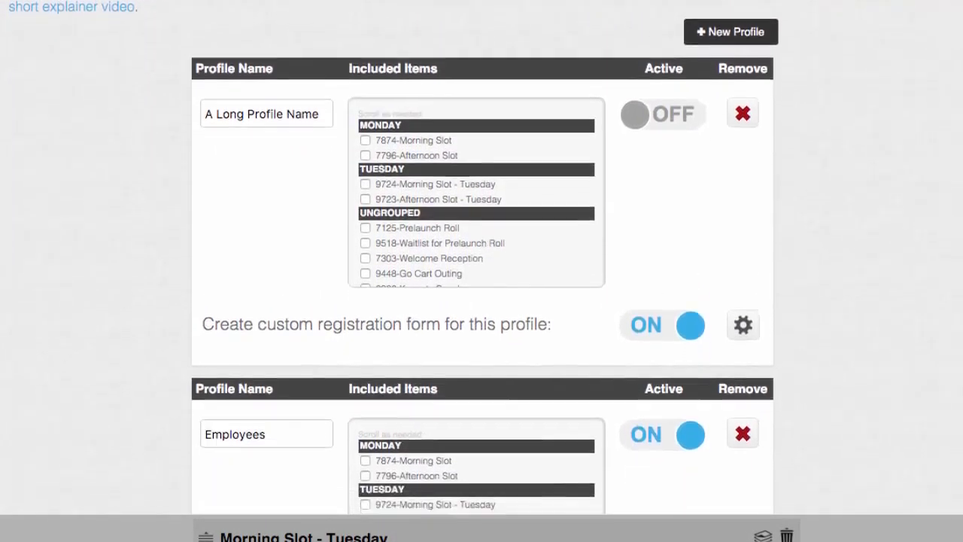
scroll(481, 301, down, 1)
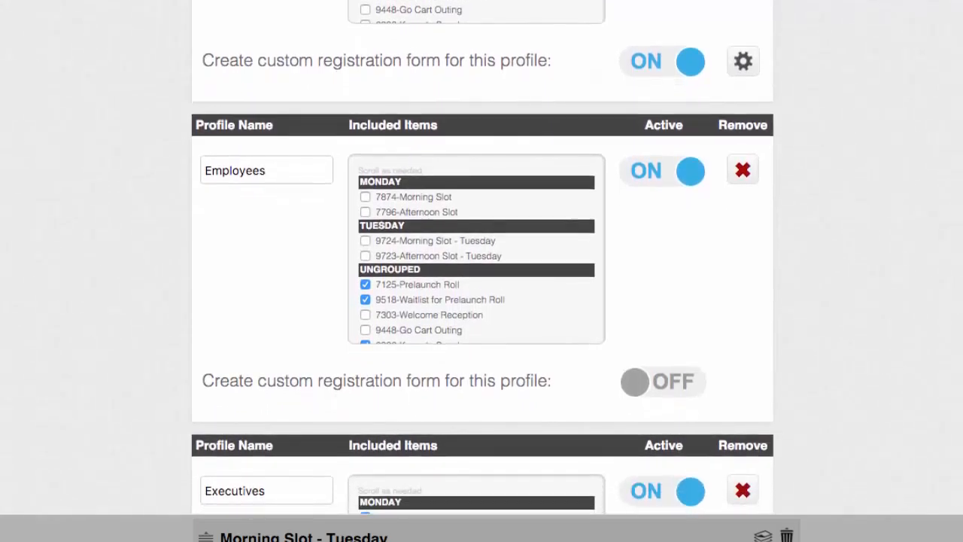
scroll(482, 301, down, 1)
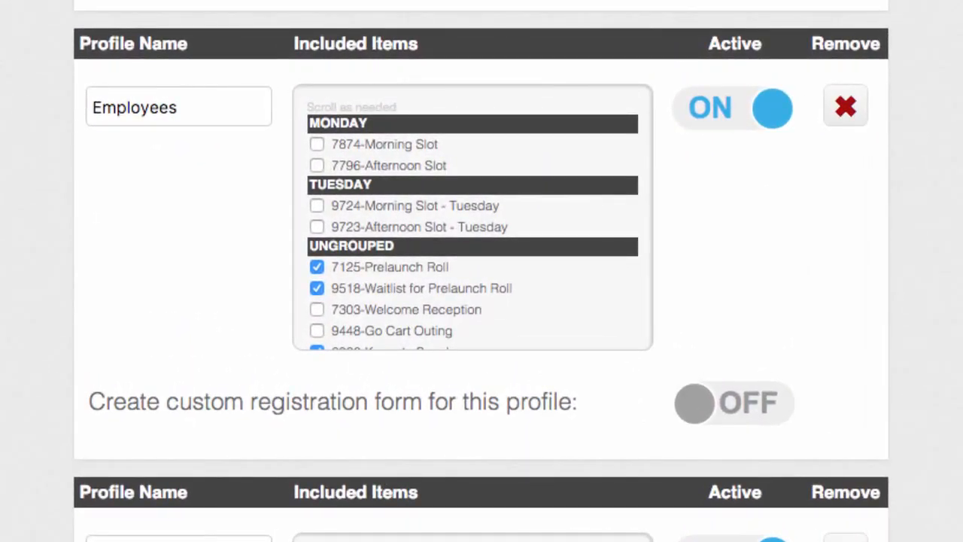
scroll(472, 218, down, 2)
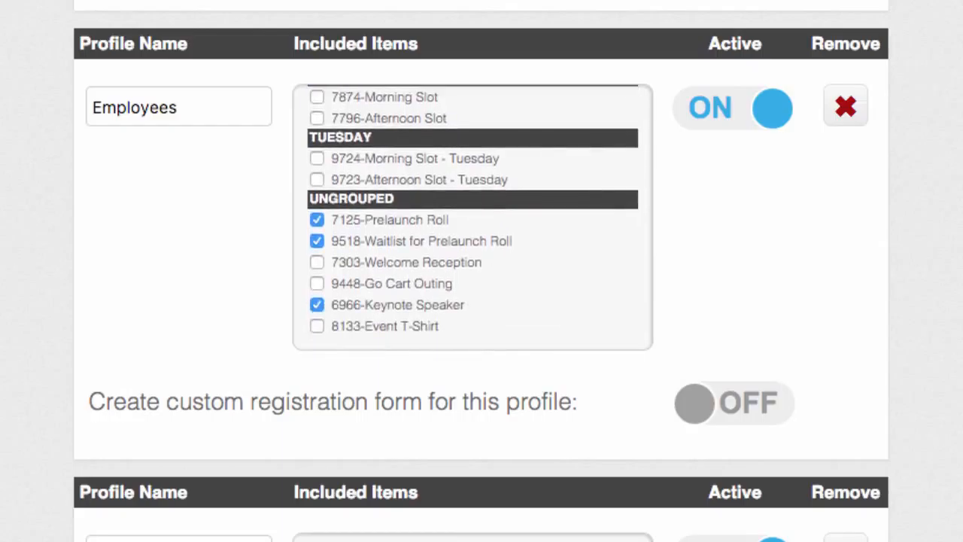
scroll(473, 218, up, 3)
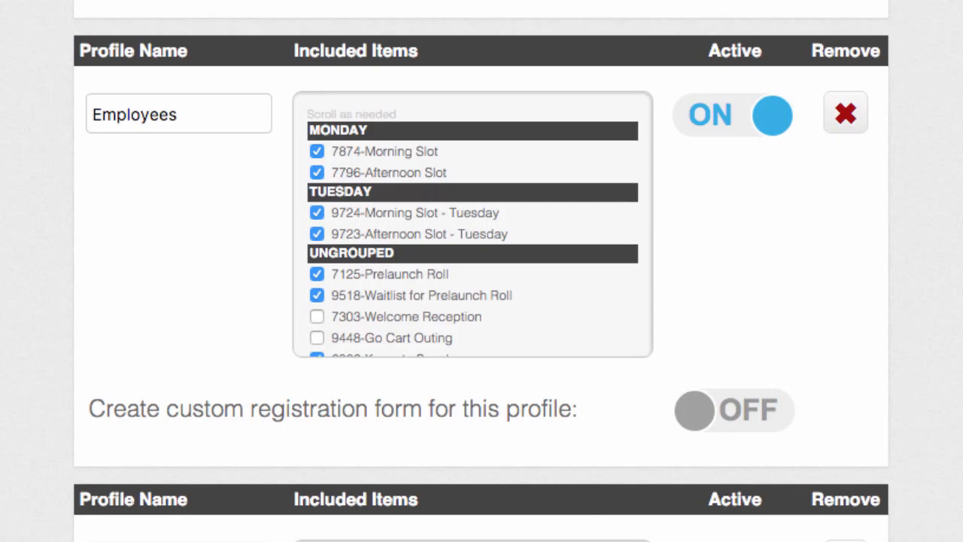
- Include Go Cart Outing in the Executives profile and remove the Workers profile
scroll(472, 226, down, 6)
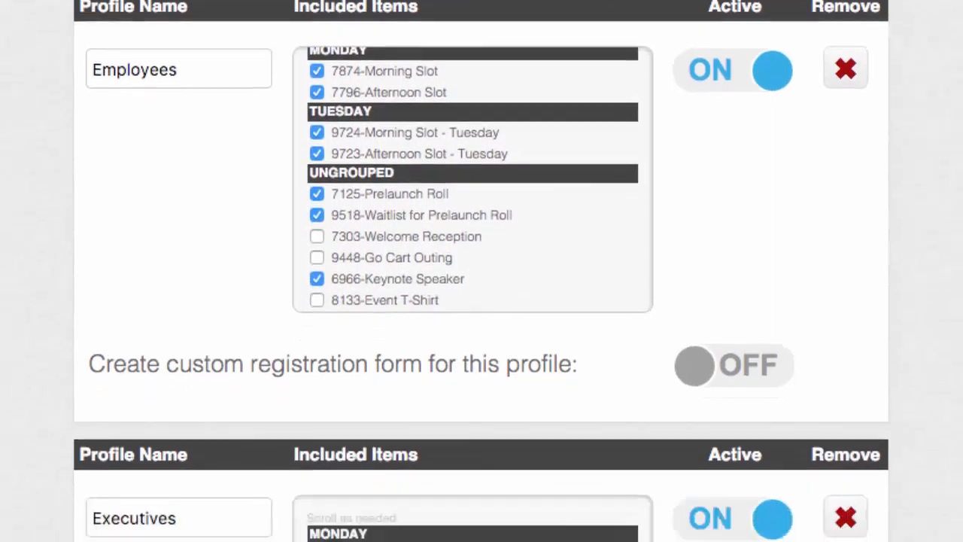
scroll(482, 271, down, 5)
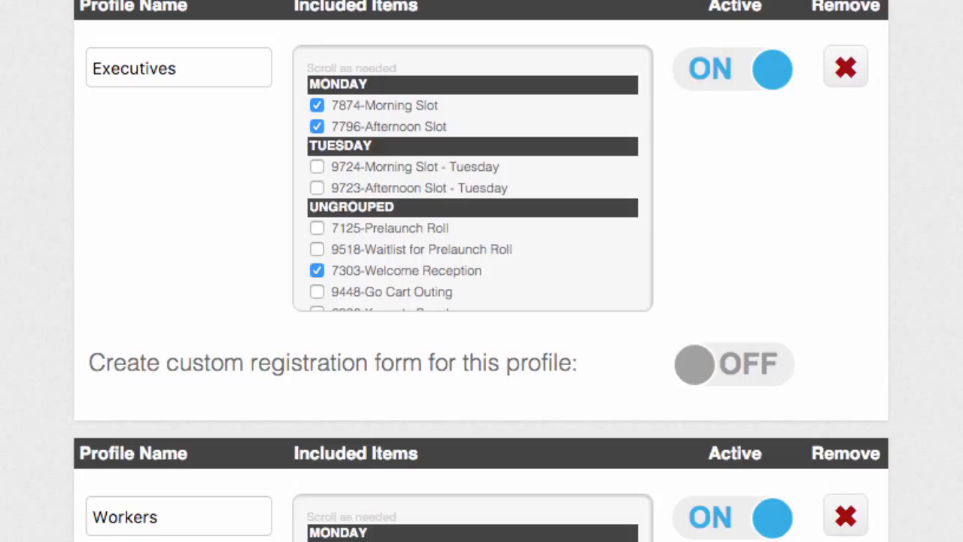
scroll(472, 178, down, 1)
click(317, 257)
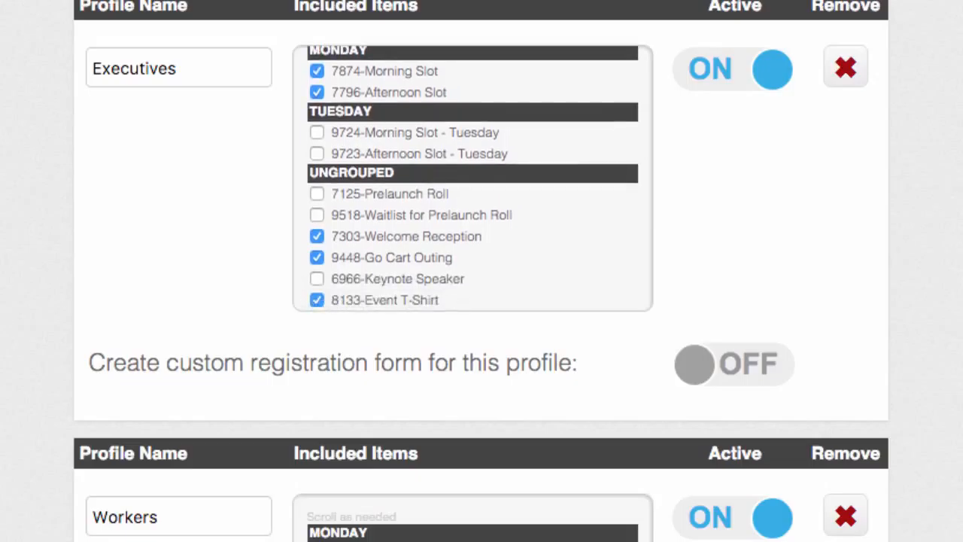
scroll(482, 271, down, 5)
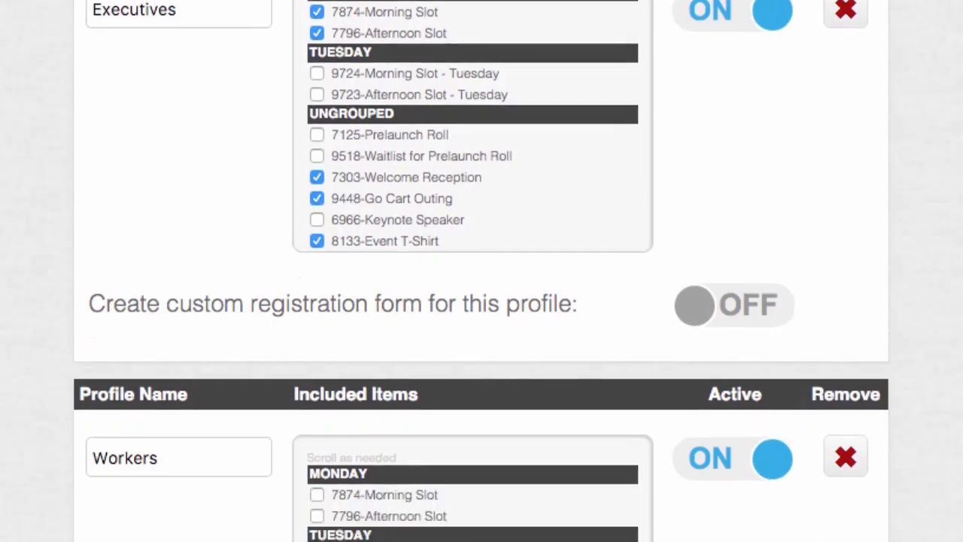
scroll(481, 271, up, 8)
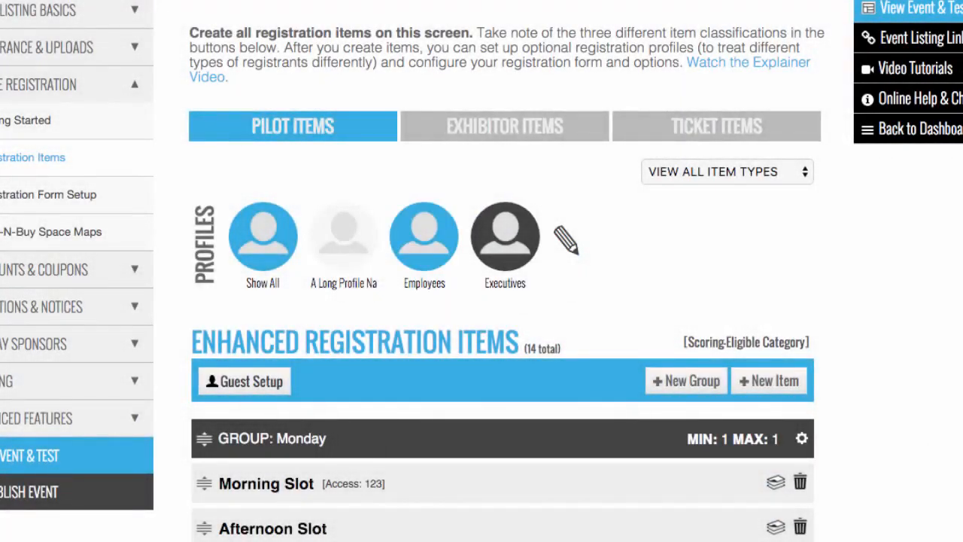
- View the registration items filtered by the Employees profile and by the Executives profile
click(423, 237)
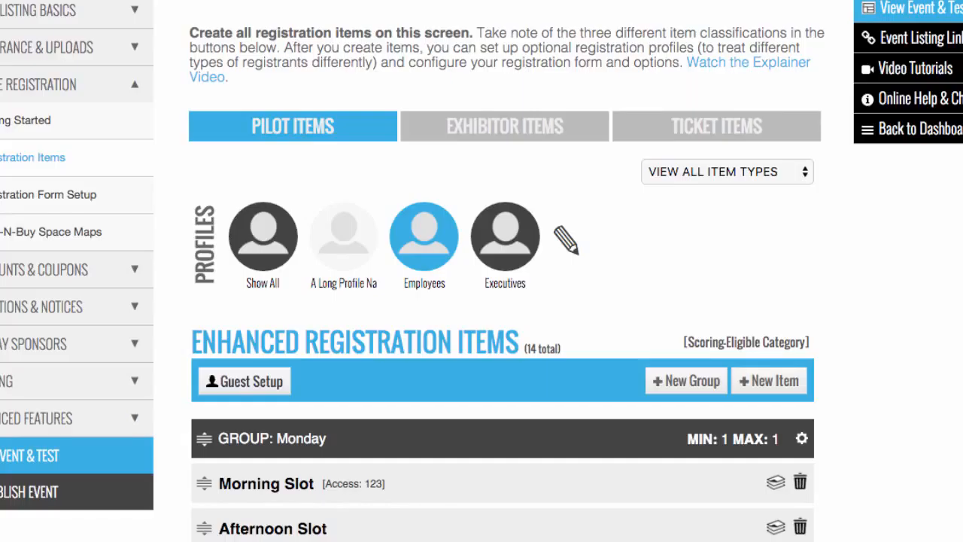
click(505, 236)
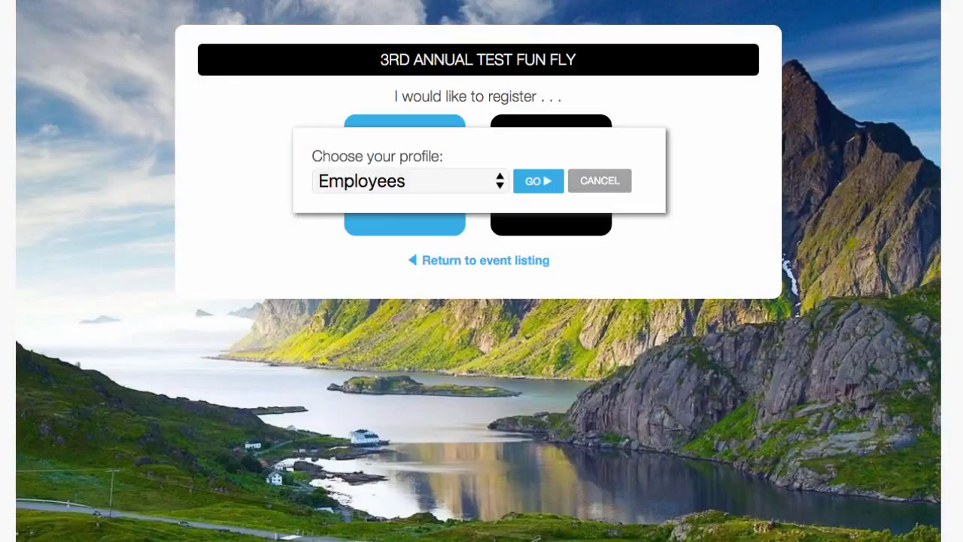
- Check the available profile choices on the event's registration page and keep Employees selected
click(410, 181)
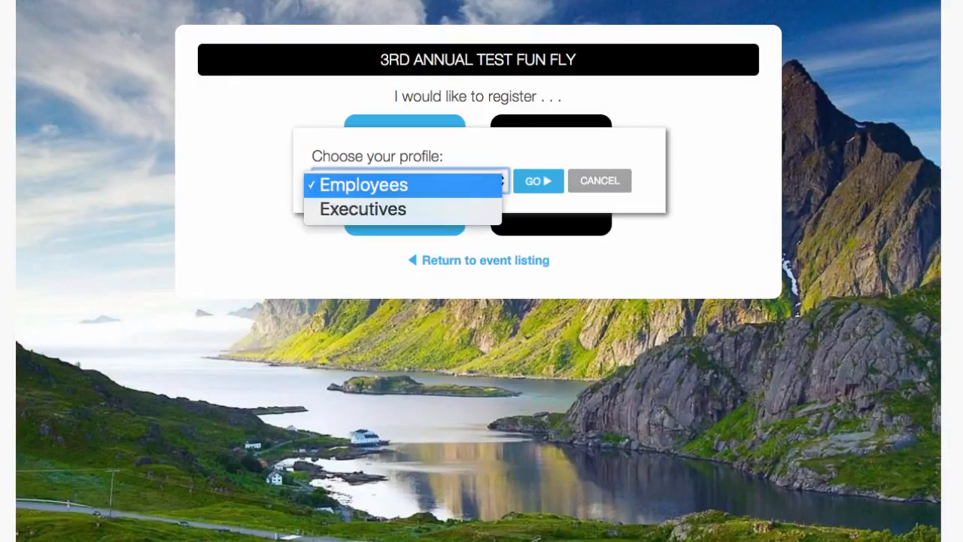
click(403, 184)
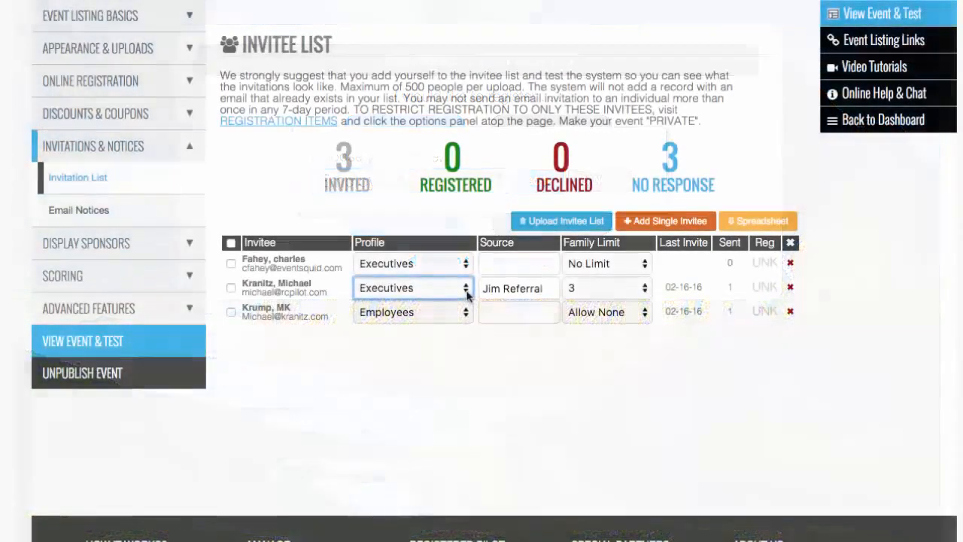
- In the invitee list, set the profile of the second invitee to Employees
click(463, 290)
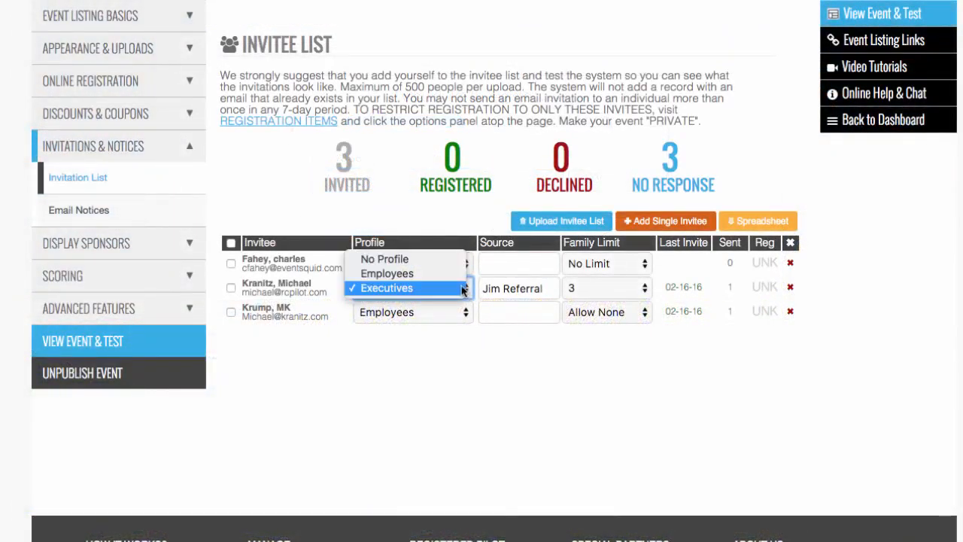
click(455, 273)
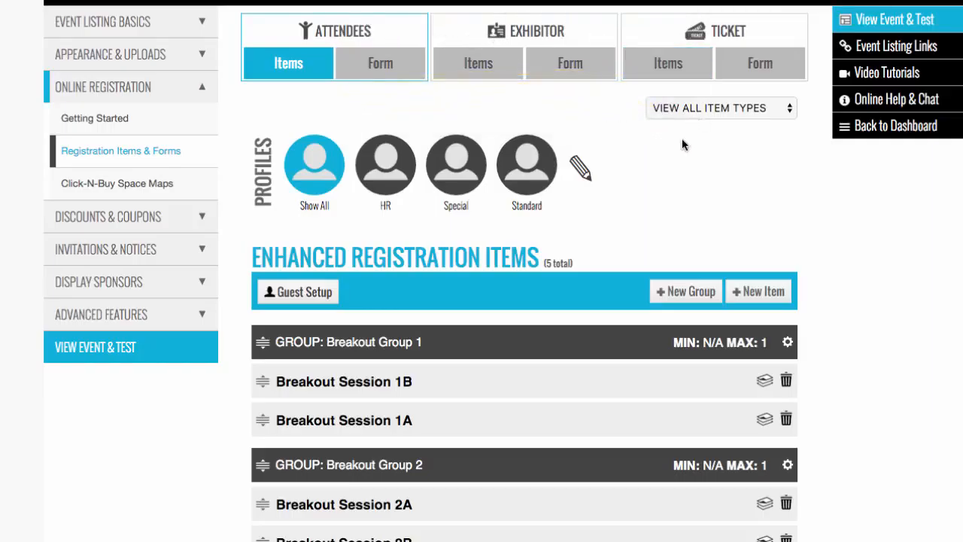
- Examine the Exhibitor registration items of the IBP Conference - Chicago event and its Exhibitor form's registration times, limit and payment preferences
click(479, 65)
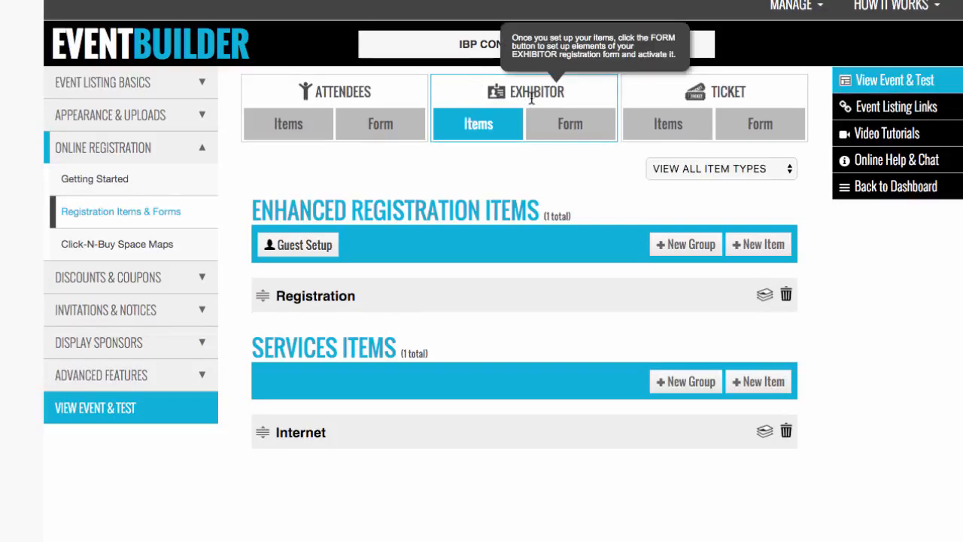
click(559, 136)
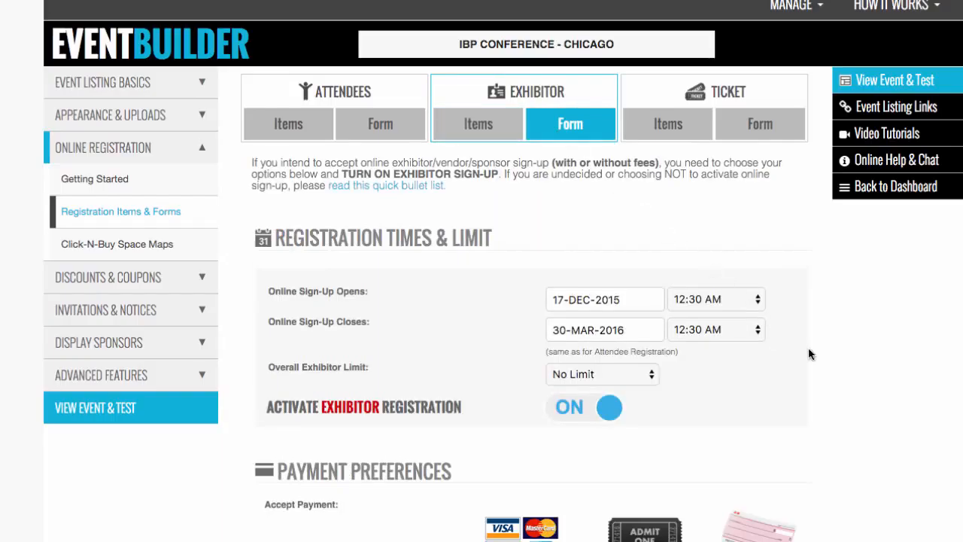
scroll(809, 354, down, 4)
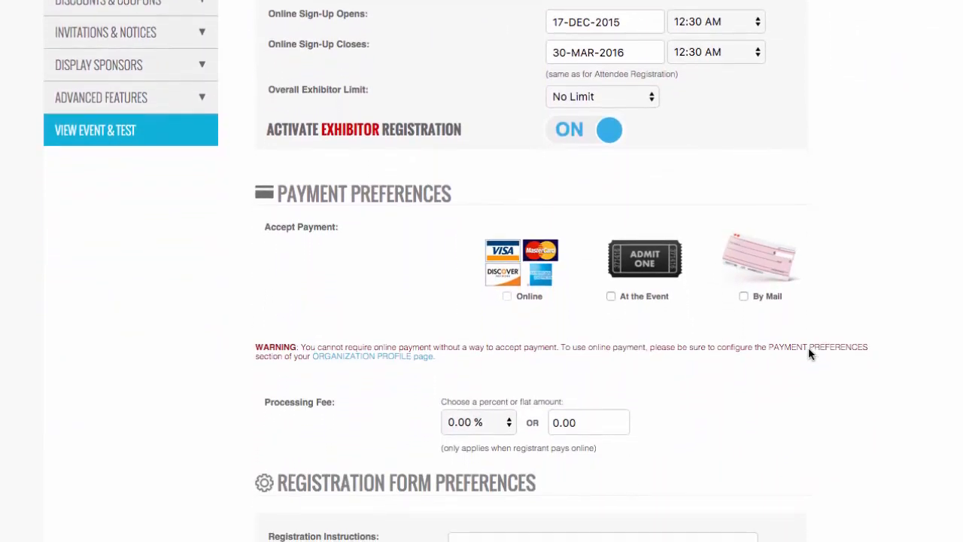
scroll(810, 353, up, 4)
scroll(809, 354, up, 1)
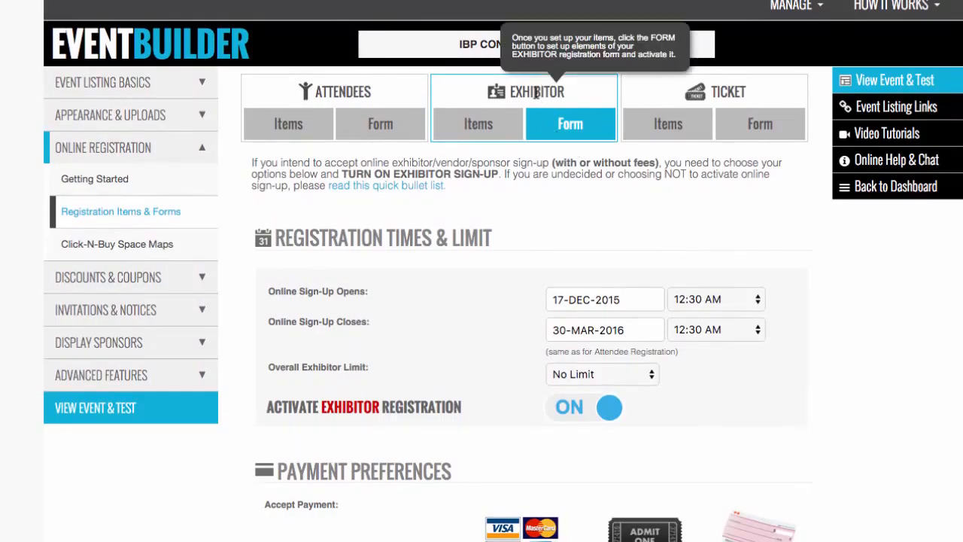
- Examine the registration times and payment preferences on the Attendees form, and return to the Exhibitor items
click(400, 127)
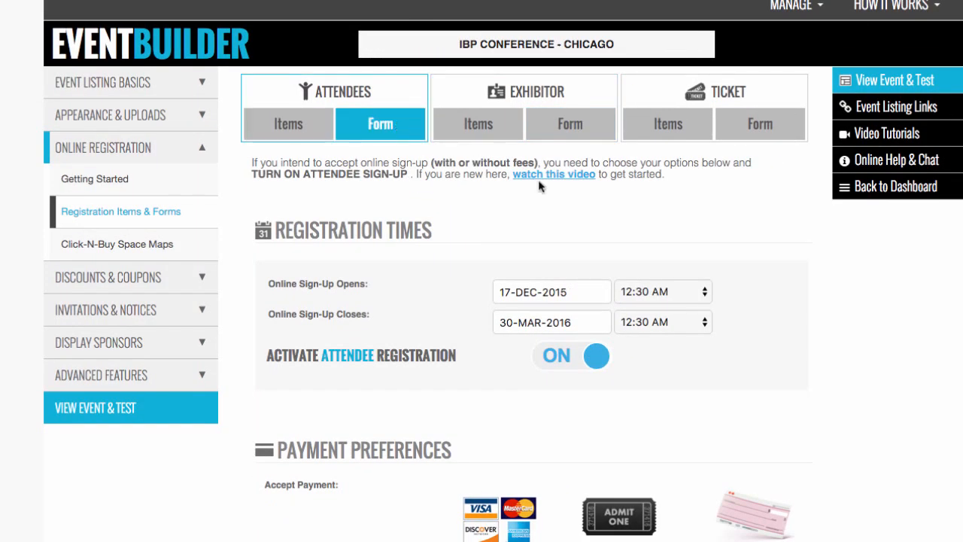
scroll(900, 308, down, 2)
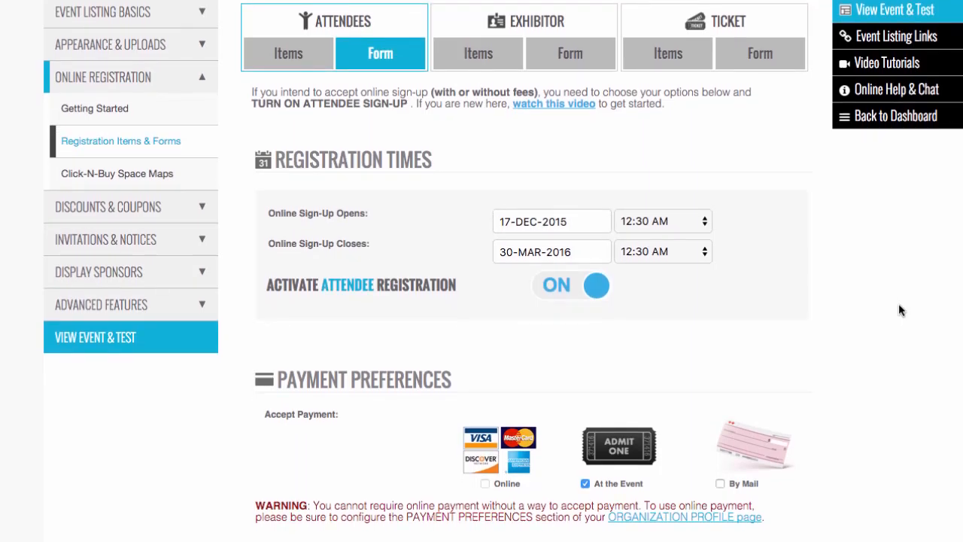
scroll(900, 308, down, 4)
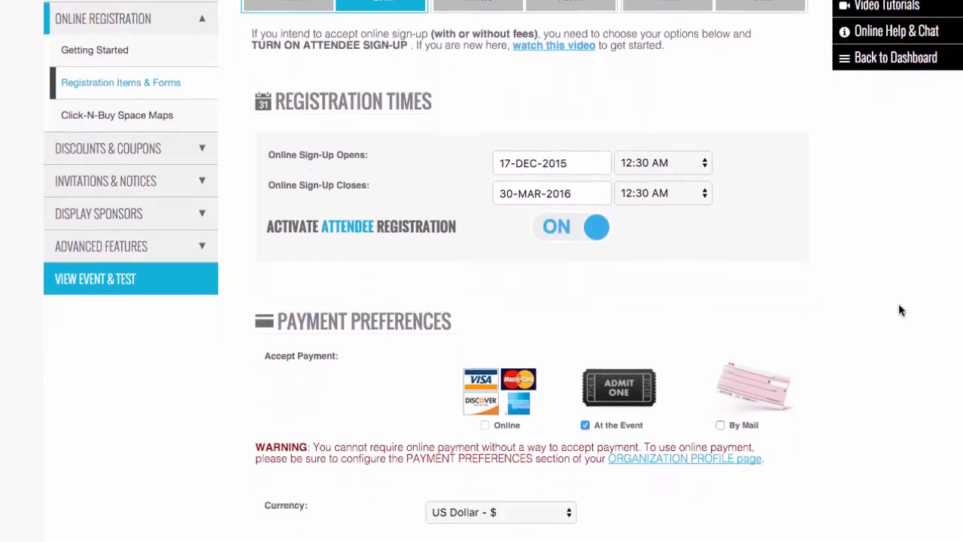
scroll(900, 307, up, 5)
scroll(899, 304, down, 1)
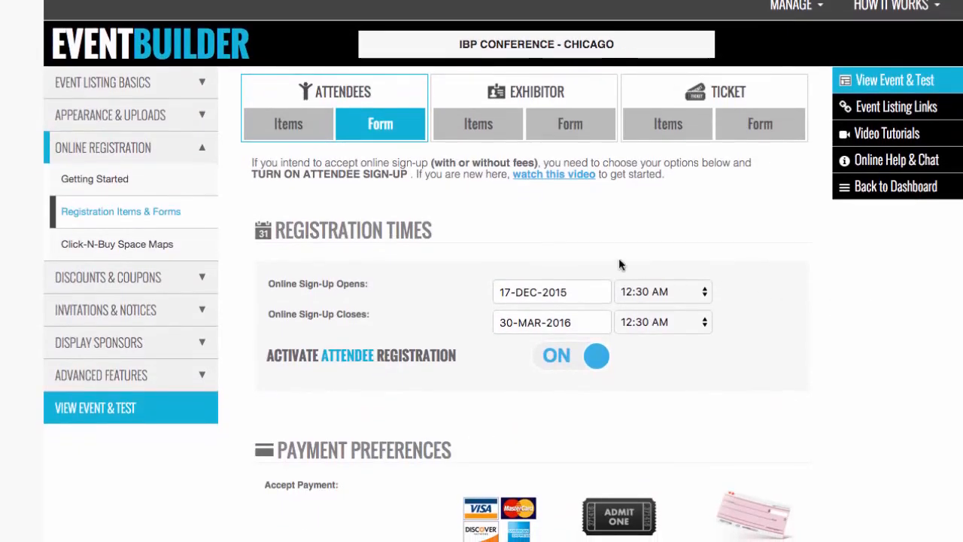
click(470, 125)
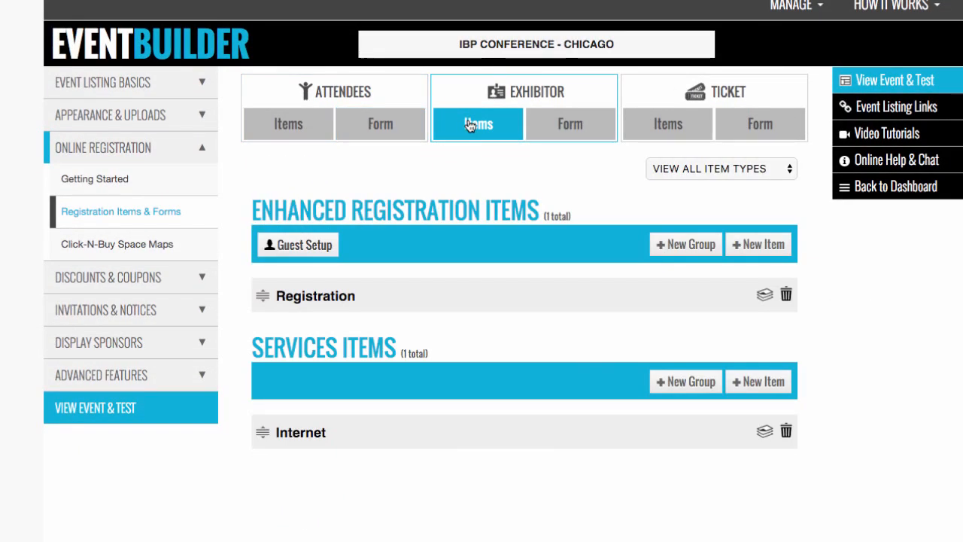